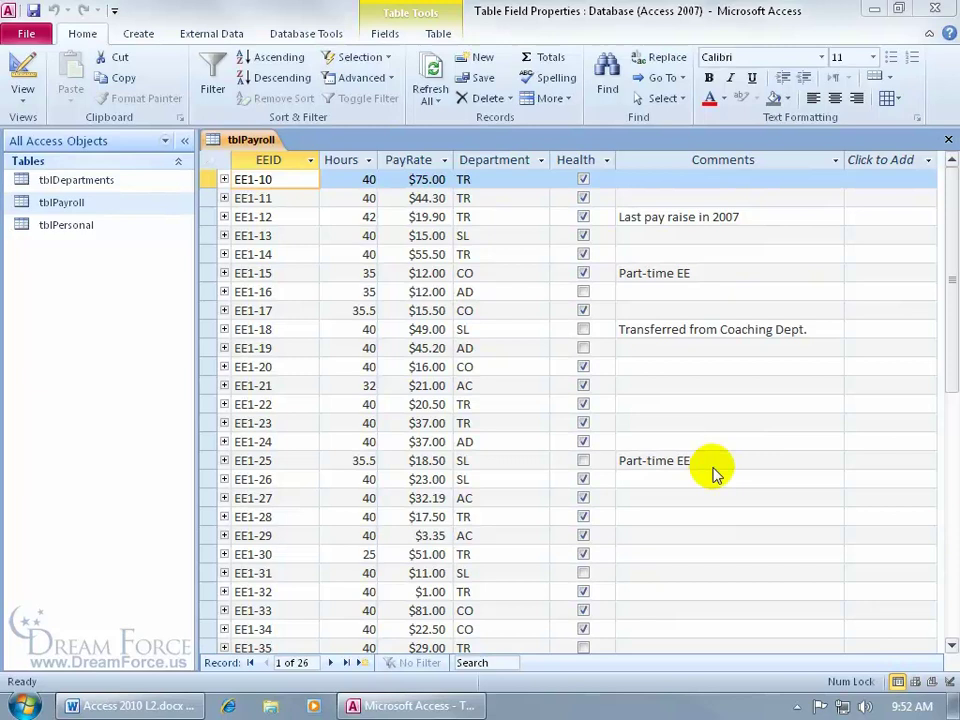
- In tblPayroll's design view, set the Comments memo field's Append Only property to Yes
right_click(245, 140)
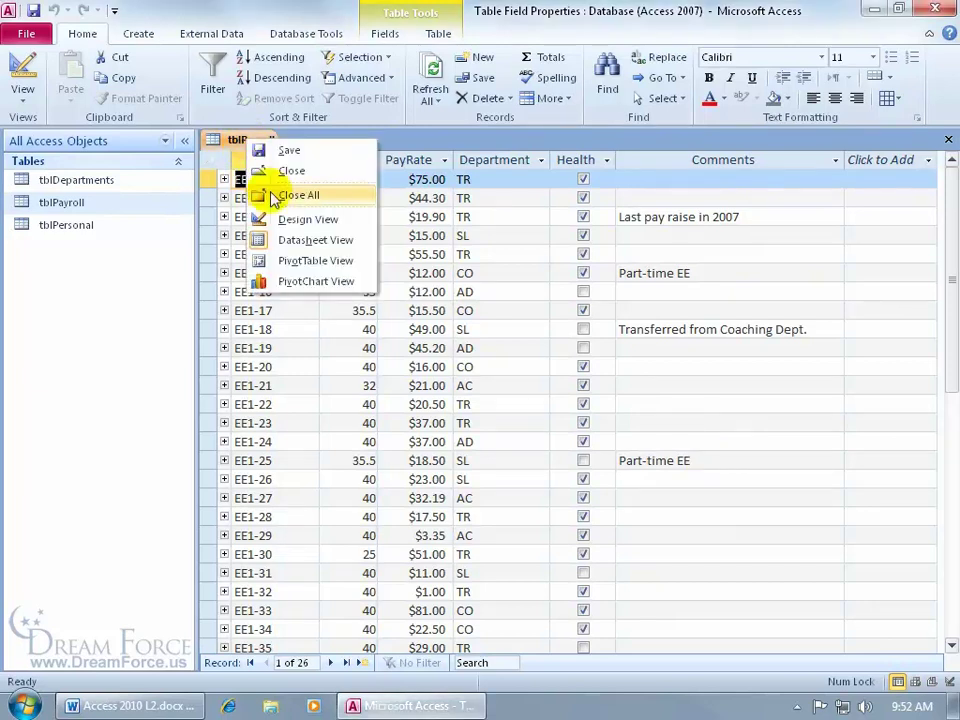
click(300, 219)
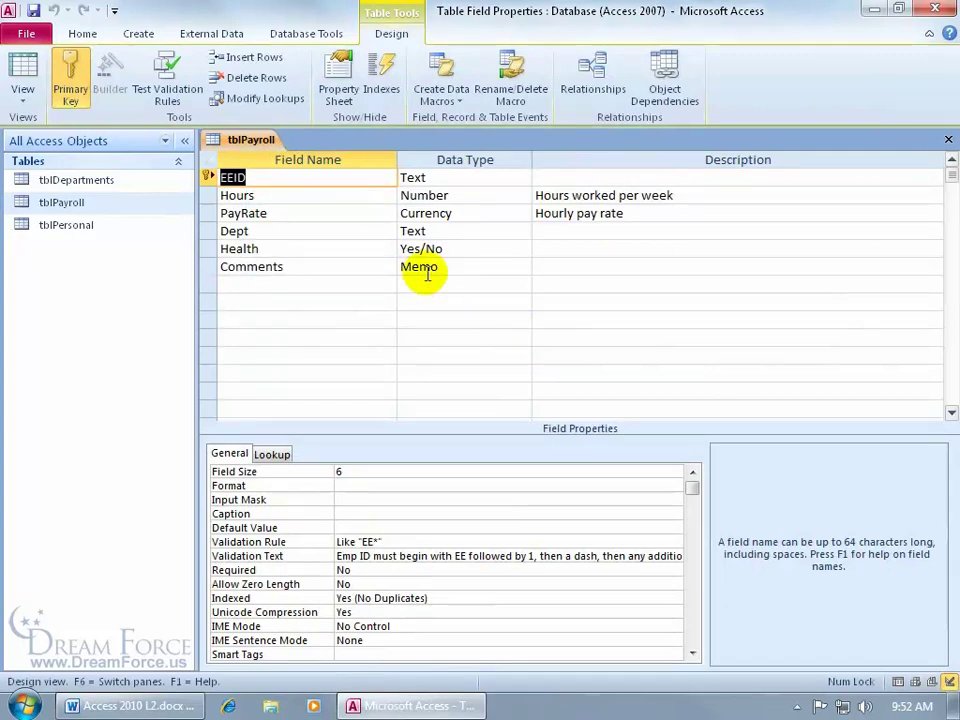
click(377, 266)
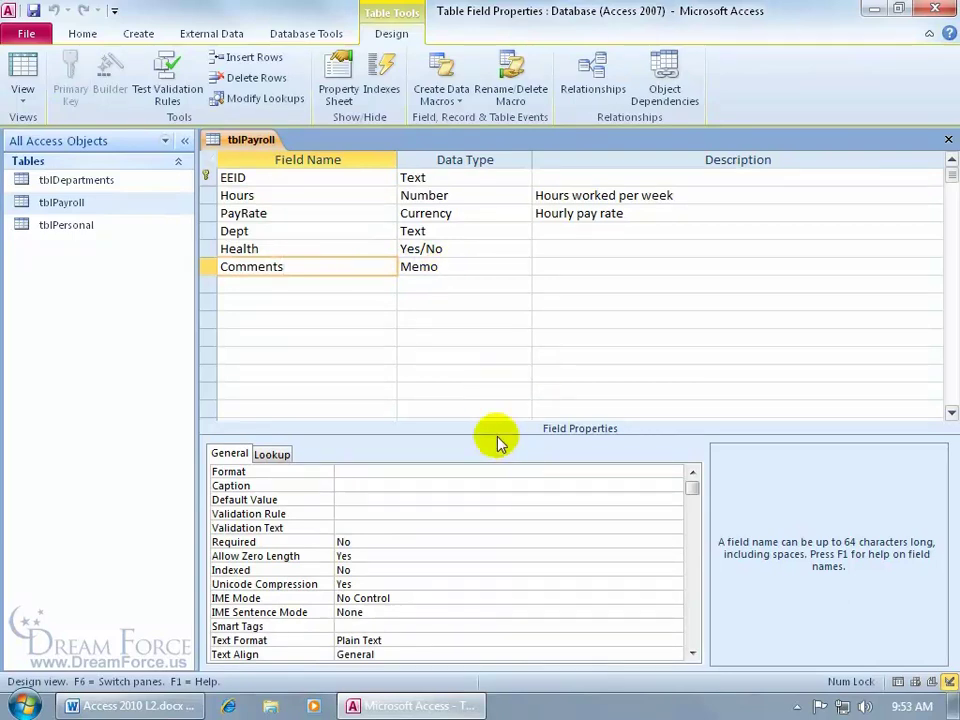
click(691, 654)
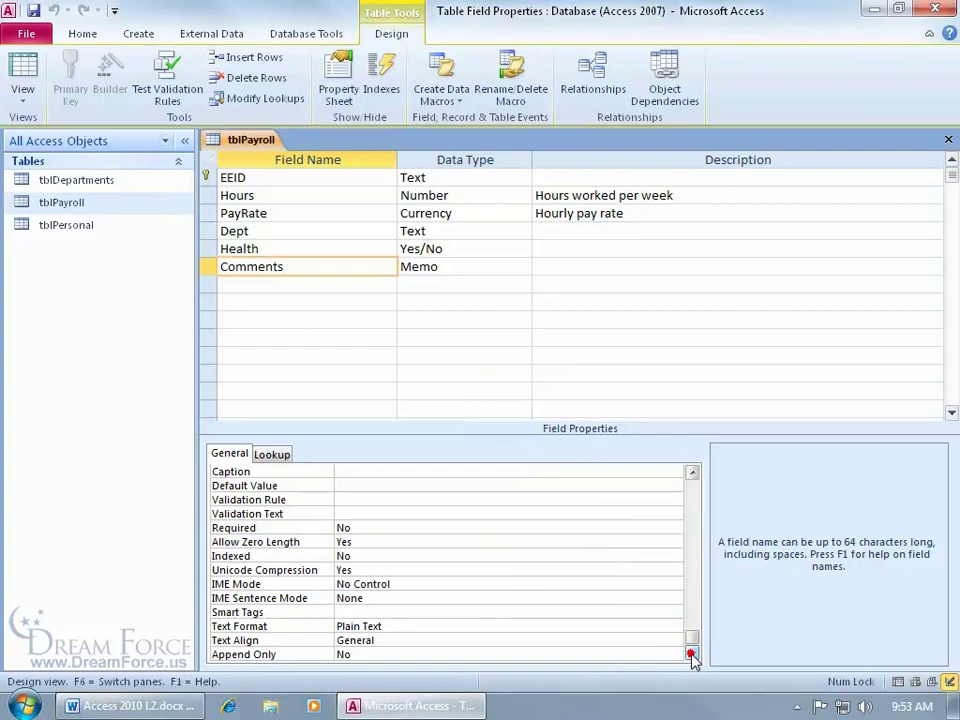
click(391, 653)
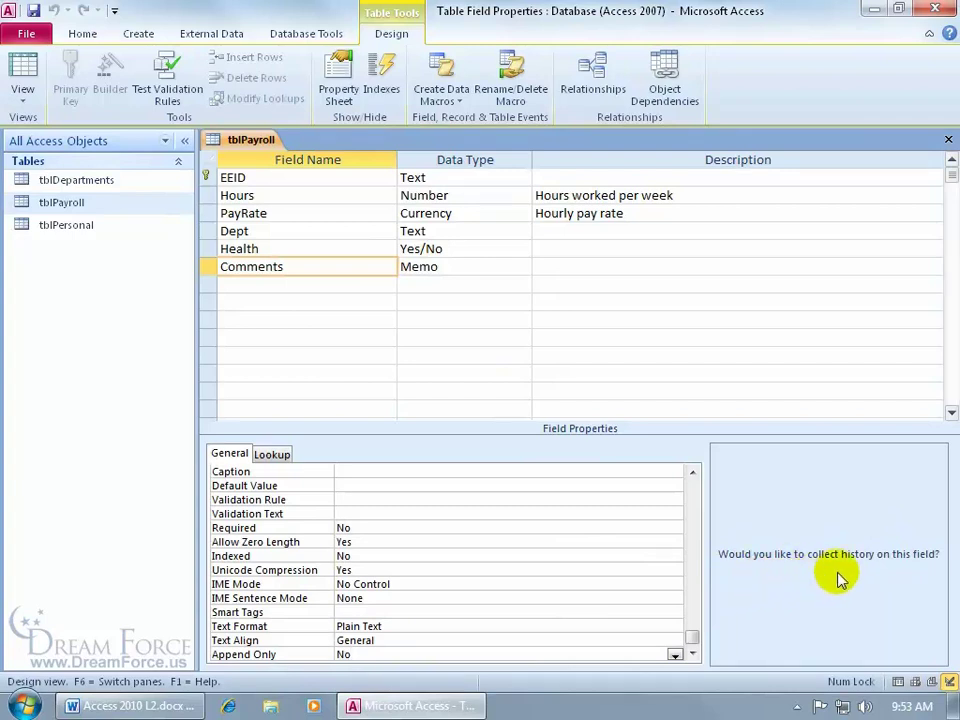
double_click(375, 654)
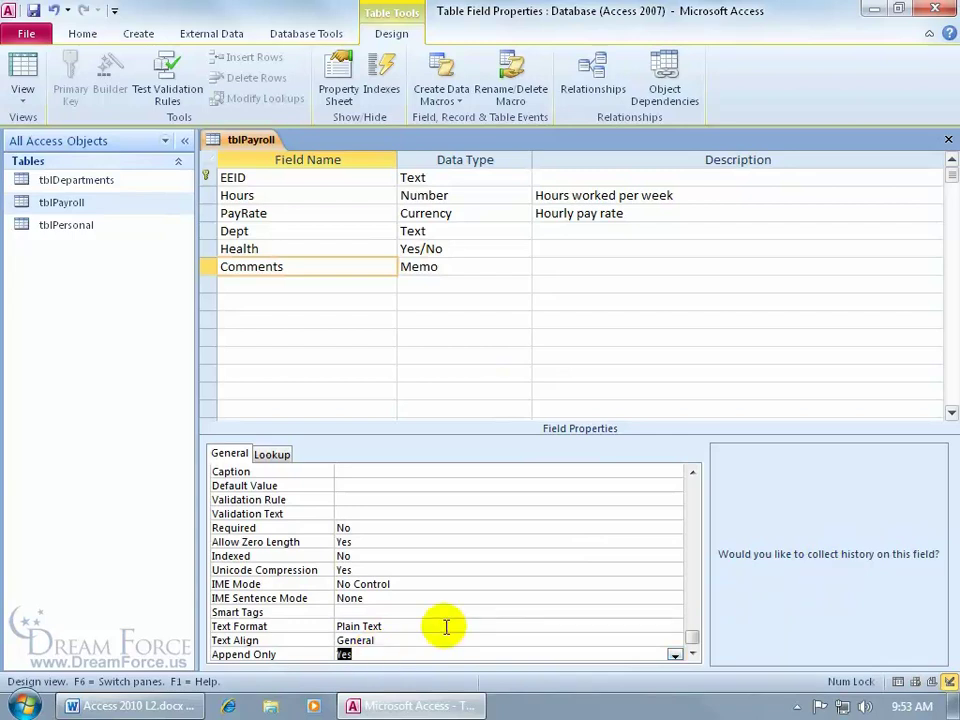
click(22, 76)
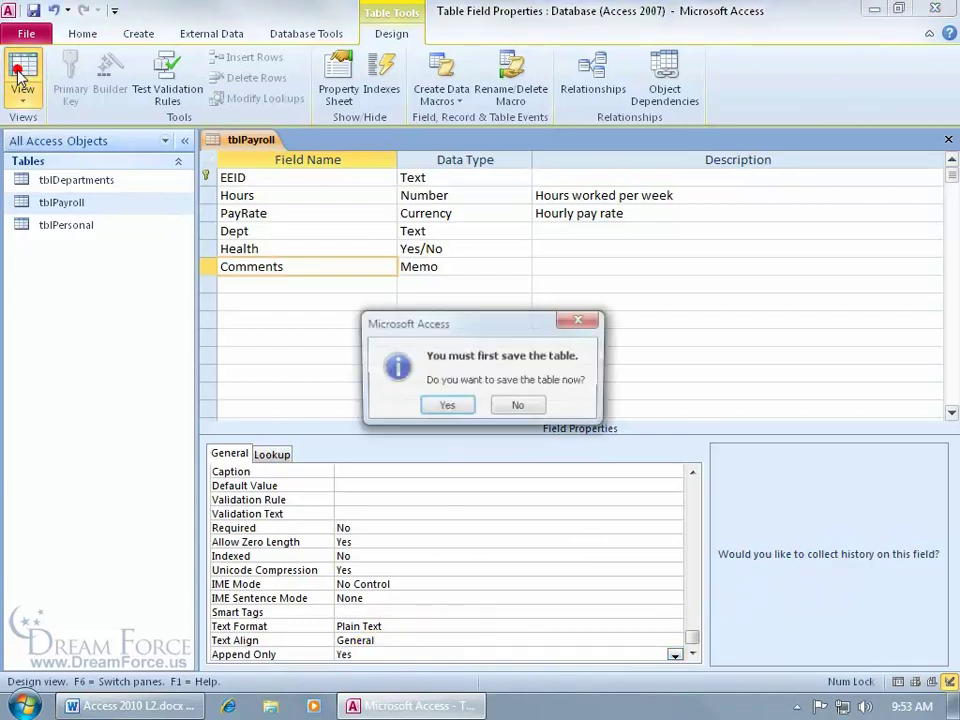
- Save the table design, then change EE1-12's comment from 2007 to 'Last pay raise in 2008'
click(446, 408)
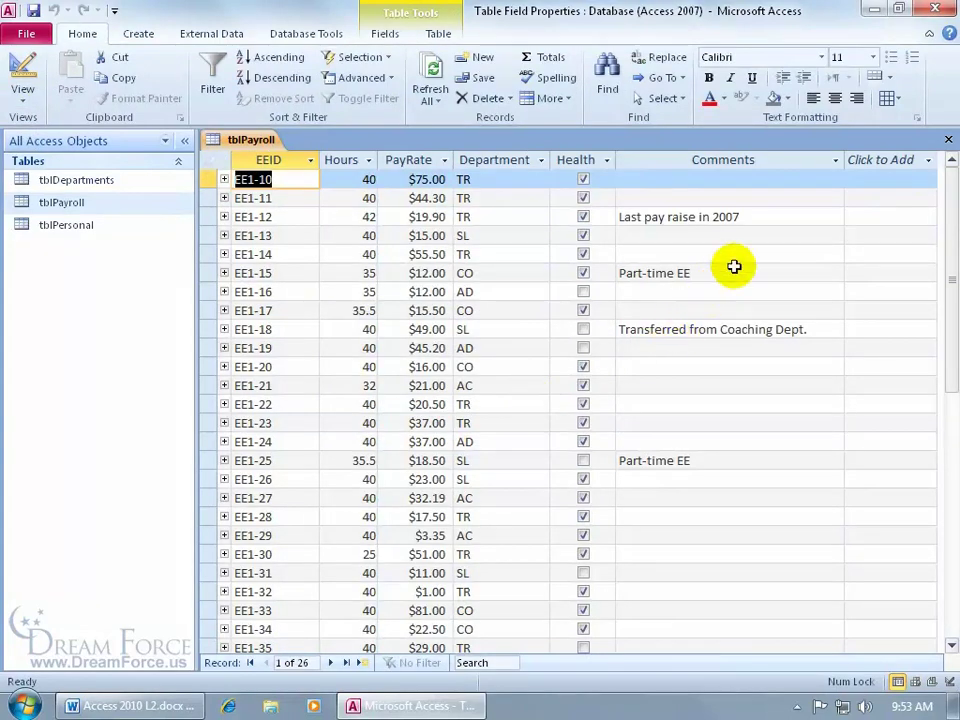
click(757, 219)
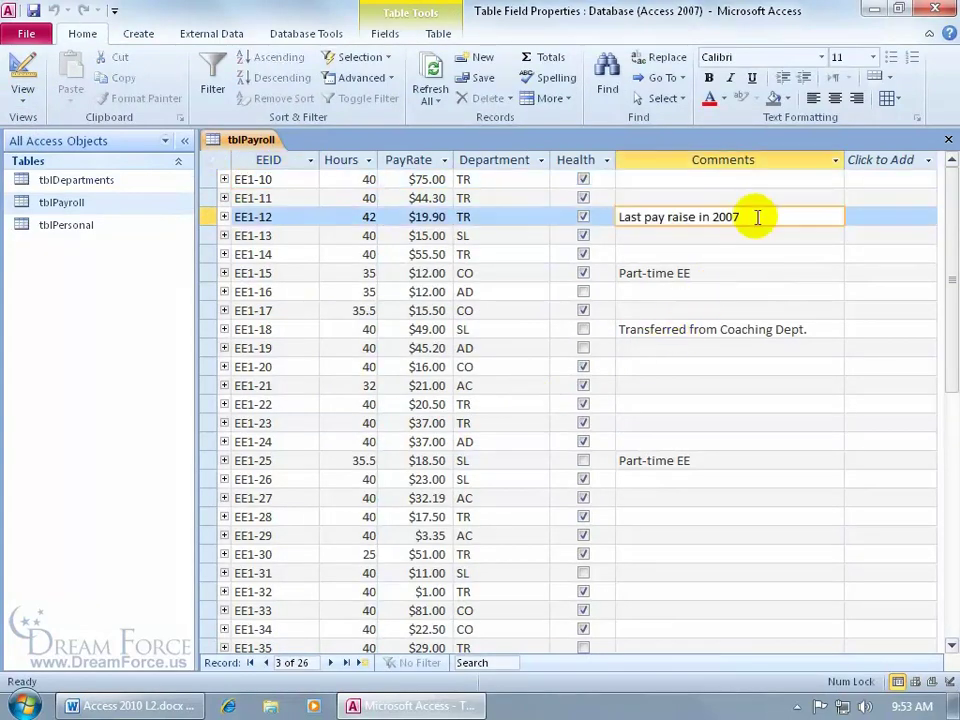
key(BackSpace)
text(8)
key(shift+Return)
- View the Comments column history for EE1-12's comment, then close it
right_click(724, 215)
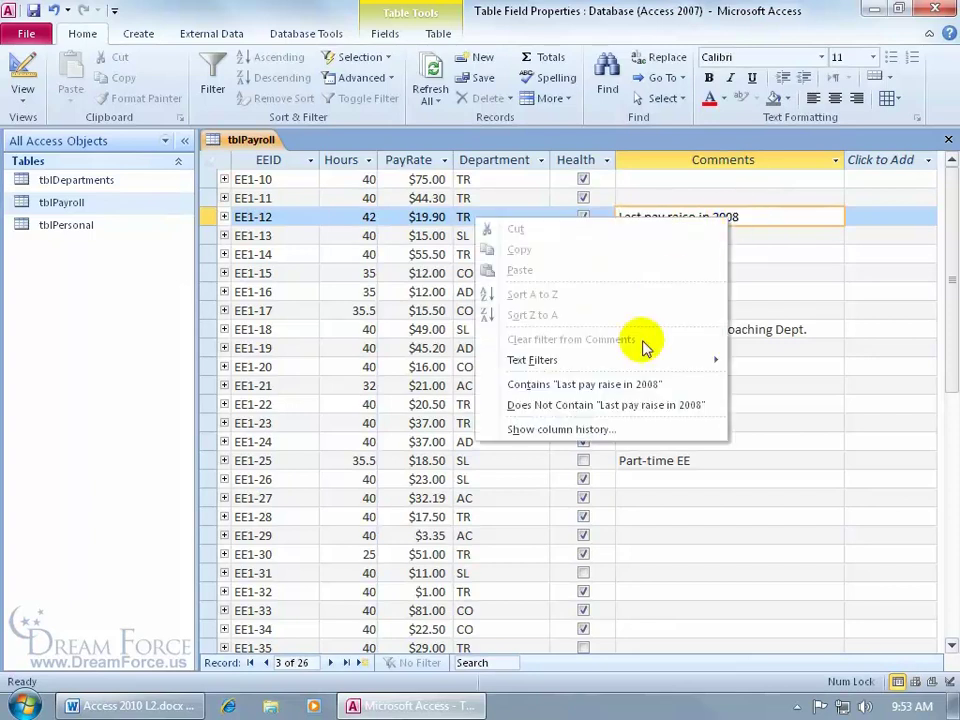
click(618, 430)
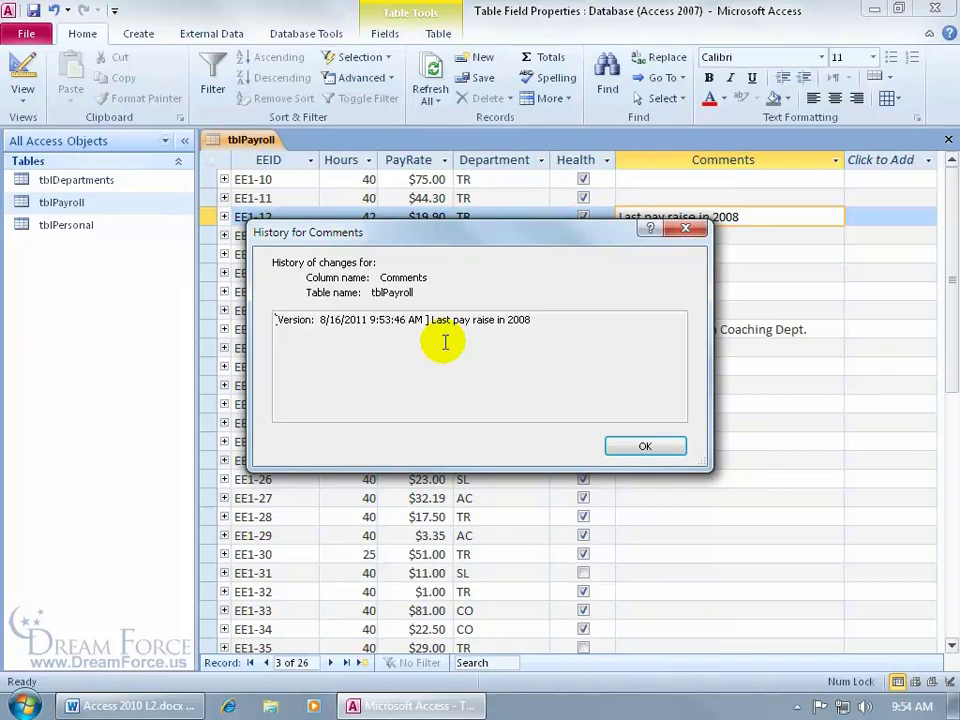
click(652, 448)
- Edit EE1-12's comment to 'Last raise in 2010' and view its history showing both versions
double_click(654, 217)
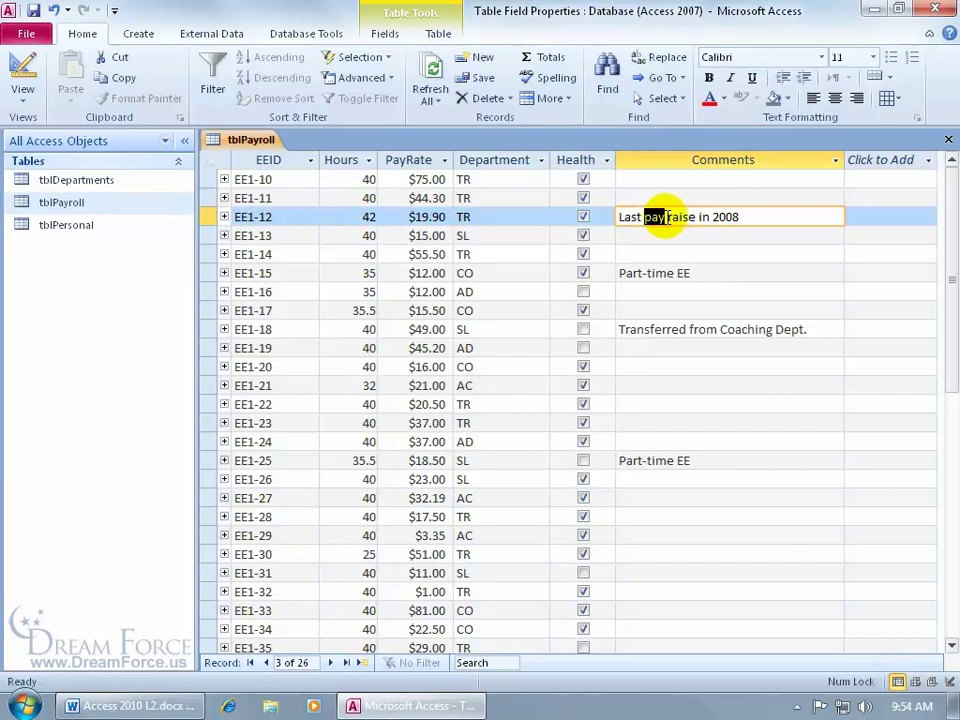
key(Delete)
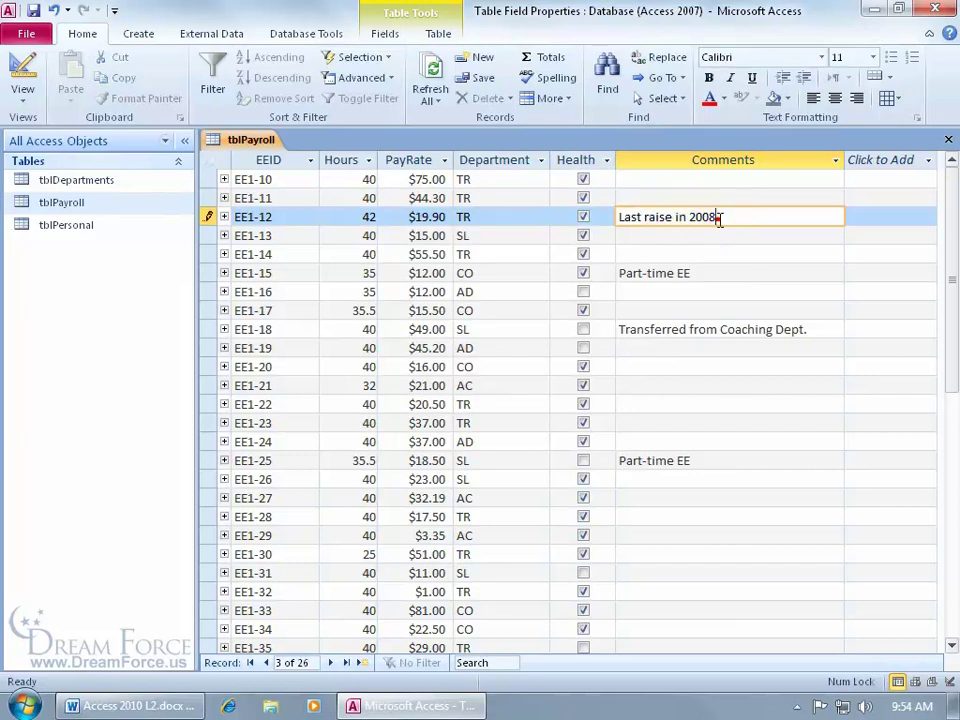
click(718, 218)
key(BackSpace)
key(BackSpace)
text(10)
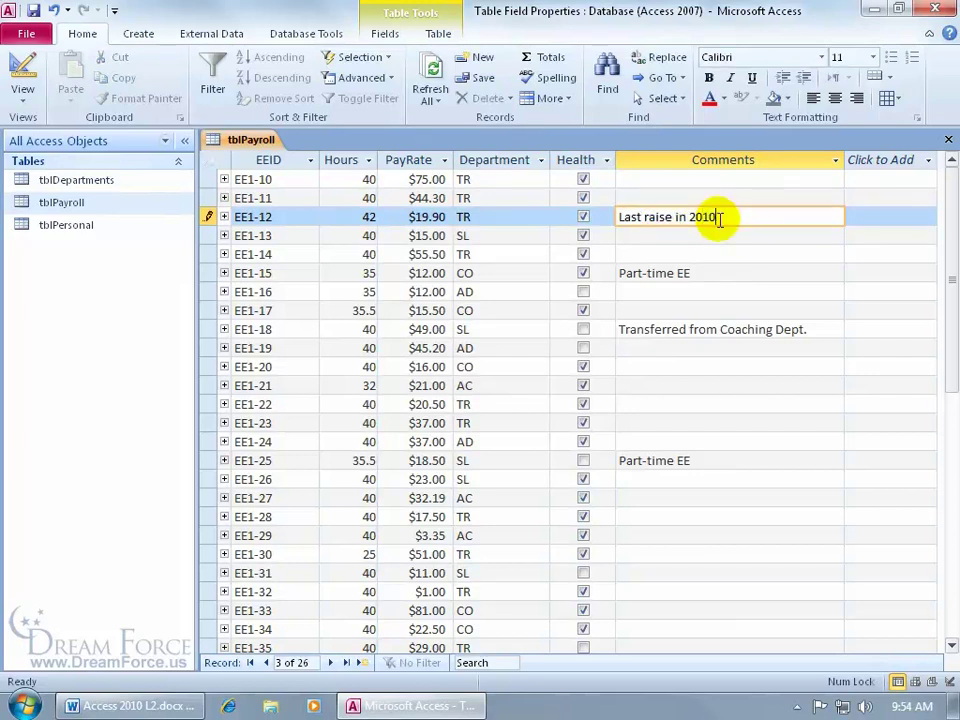
key(shift+Return)
right_click(718, 218)
click(784, 432)
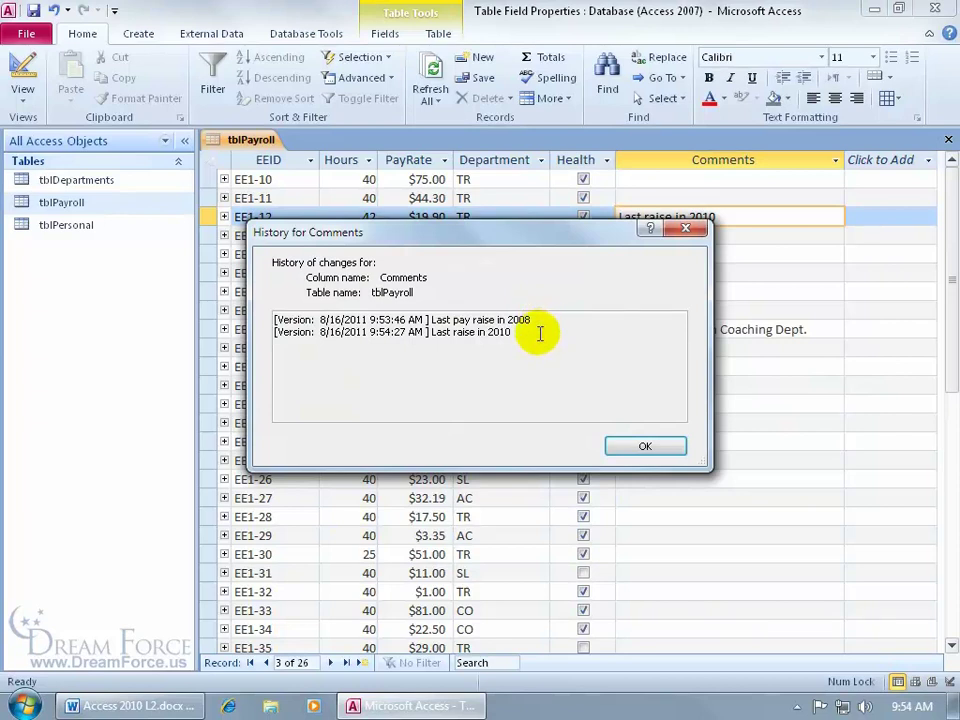
- Set Comments' Append Only to No in design view, save, and accept losing its history
click(643, 446)
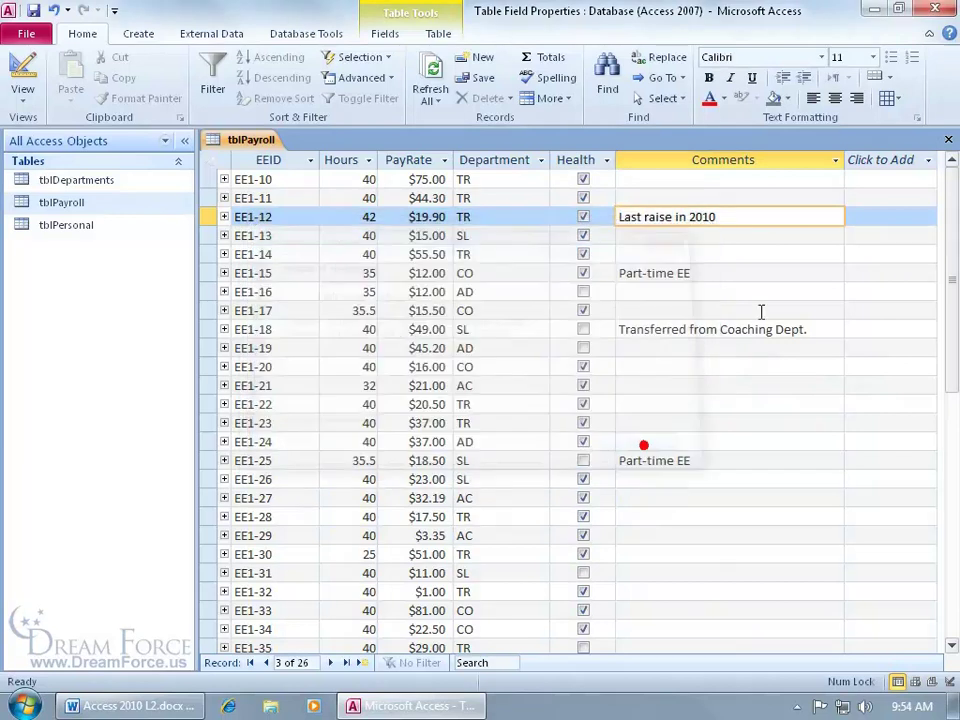
right_click(240, 139)
click(284, 222)
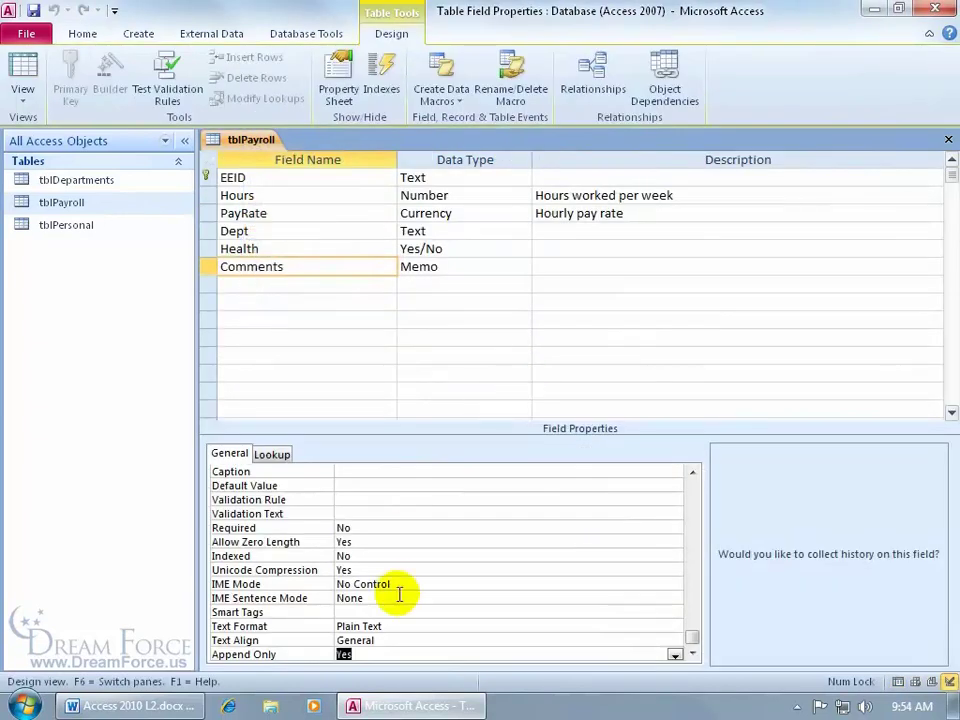
double_click(386, 652)
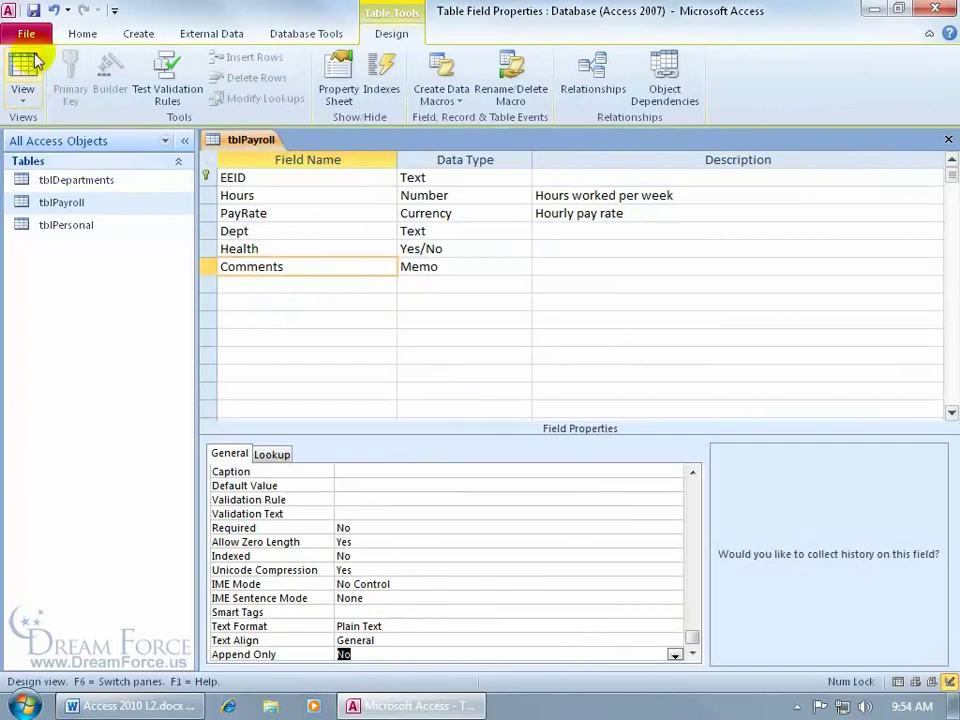
click(33, 10)
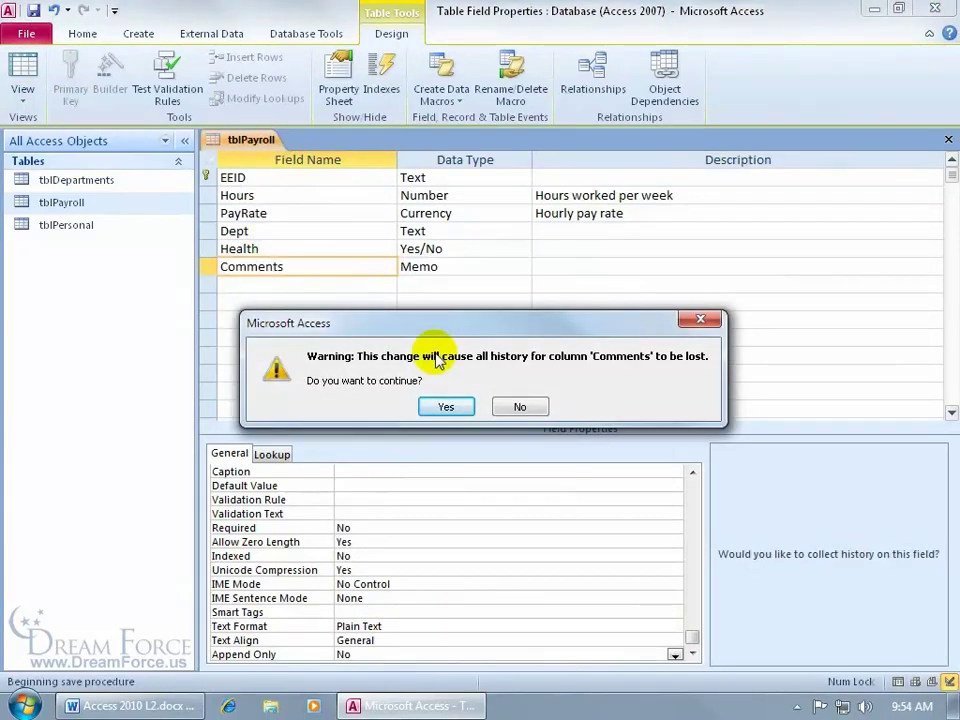
click(446, 407)
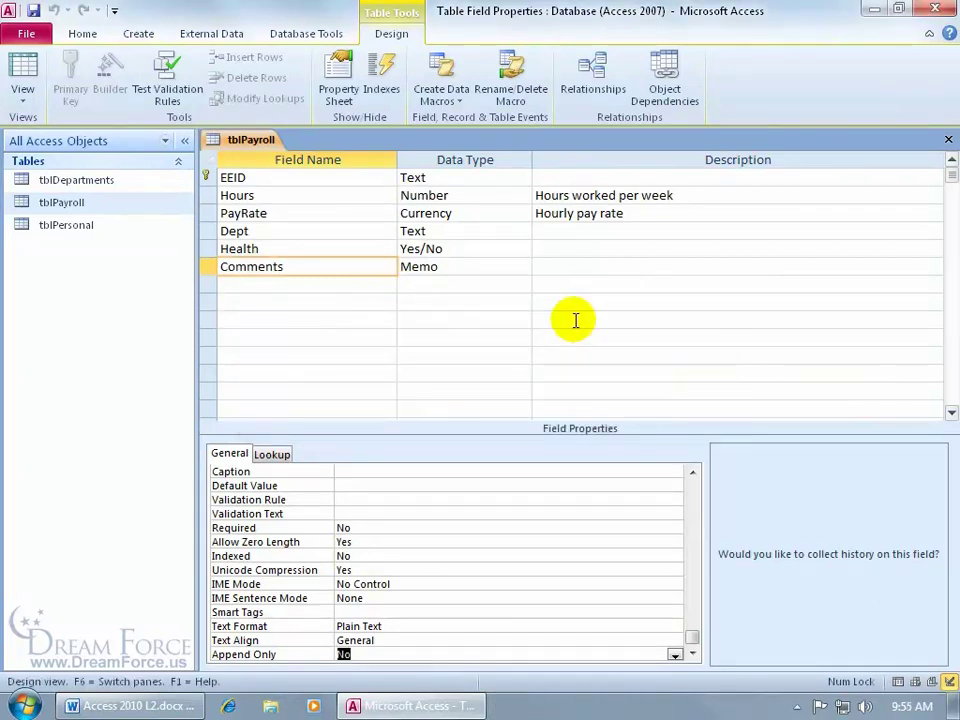
- Return to tblPayroll's datasheet and dismiss the shortcut menu on EE1-12's comment
click(24, 70)
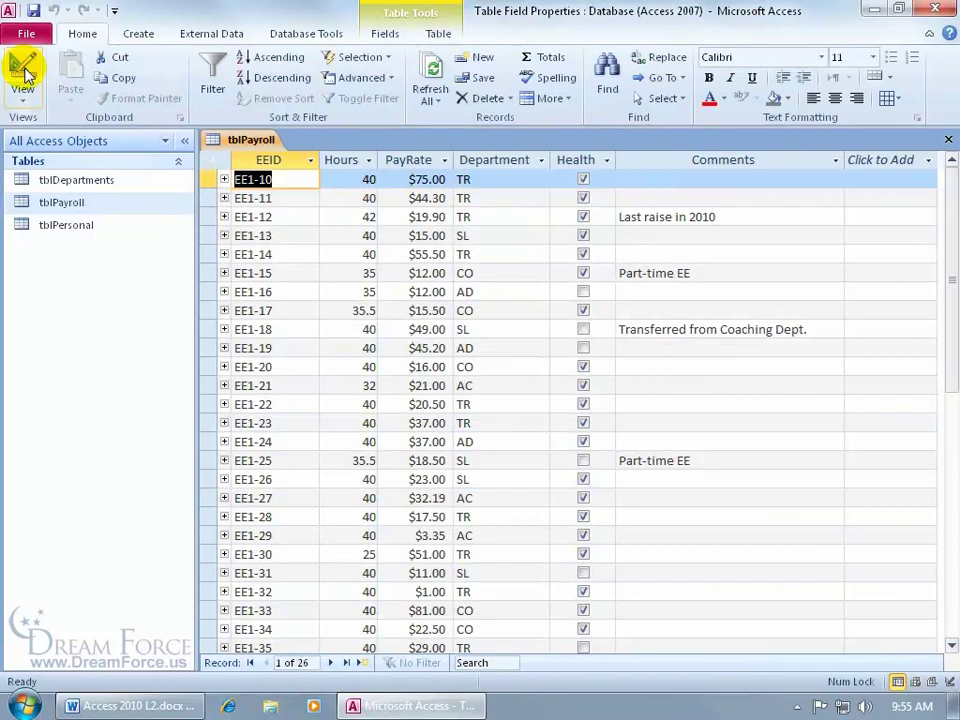
right_click(705, 217)
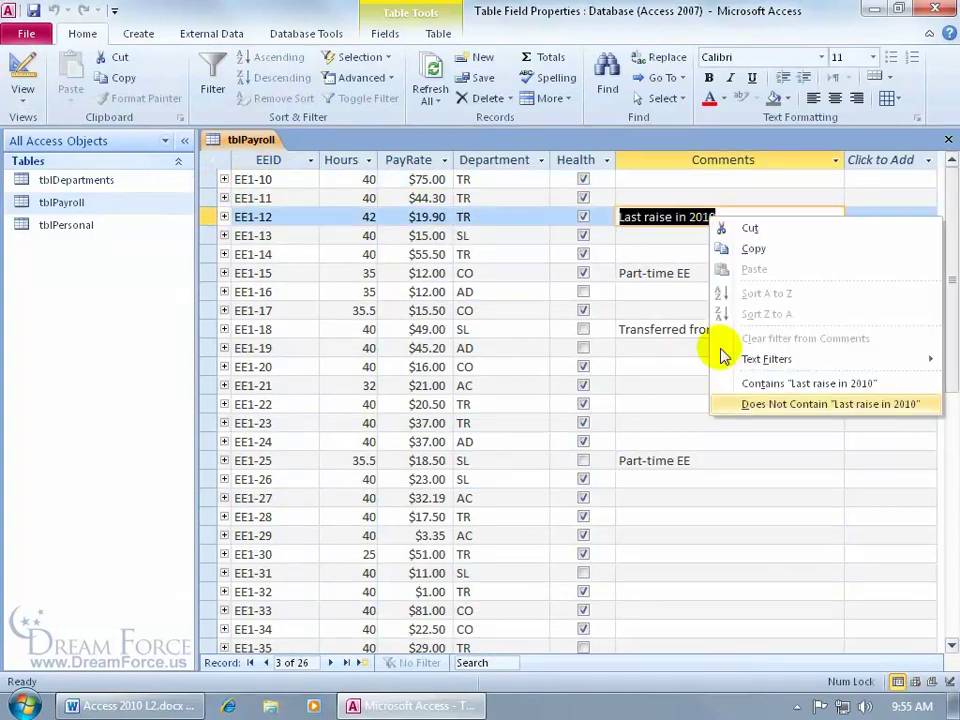
click(663, 262)
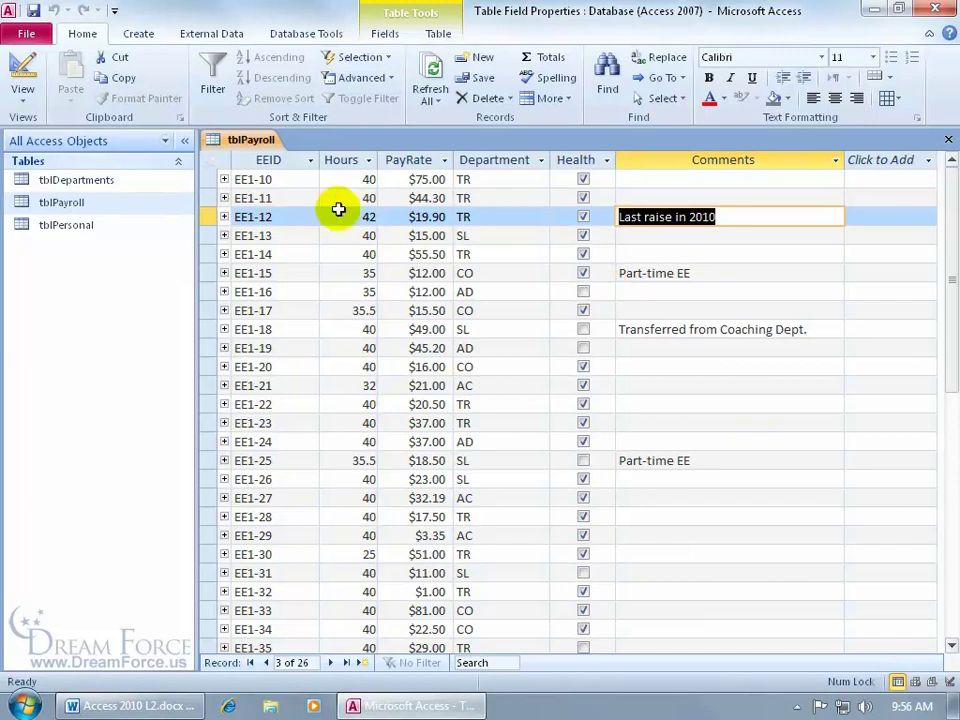
- In design view, replace the Health field's Yes/No format with "Need It"[red];"Got It"[blue]
right_click(255, 142)
click(276, 227)
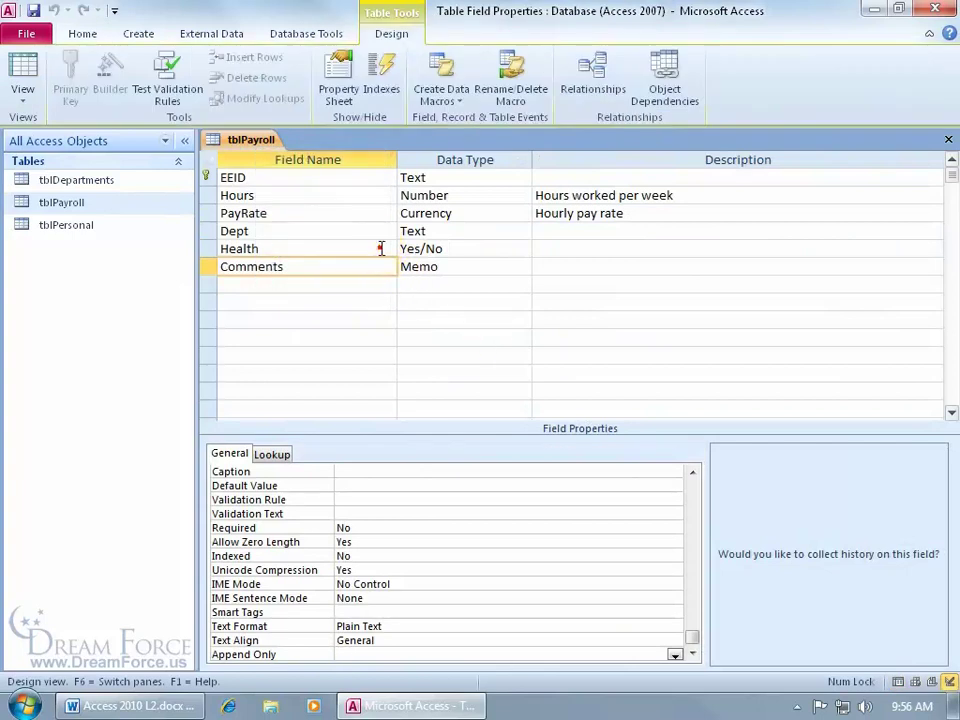
click(377, 249)
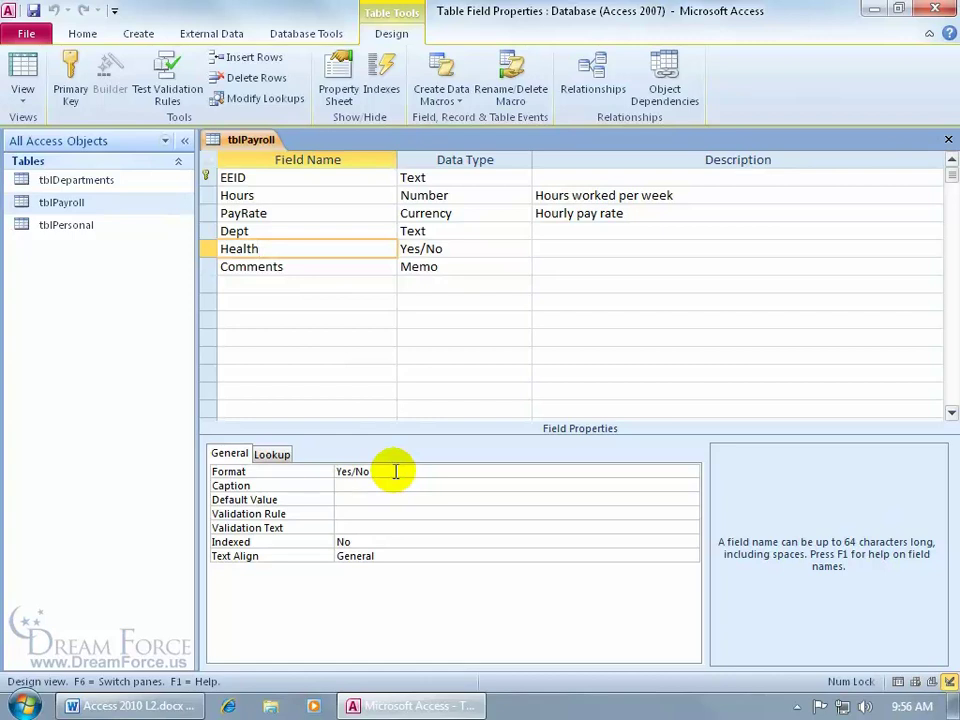
drag(395, 471, 318, 476)
key(Delete)
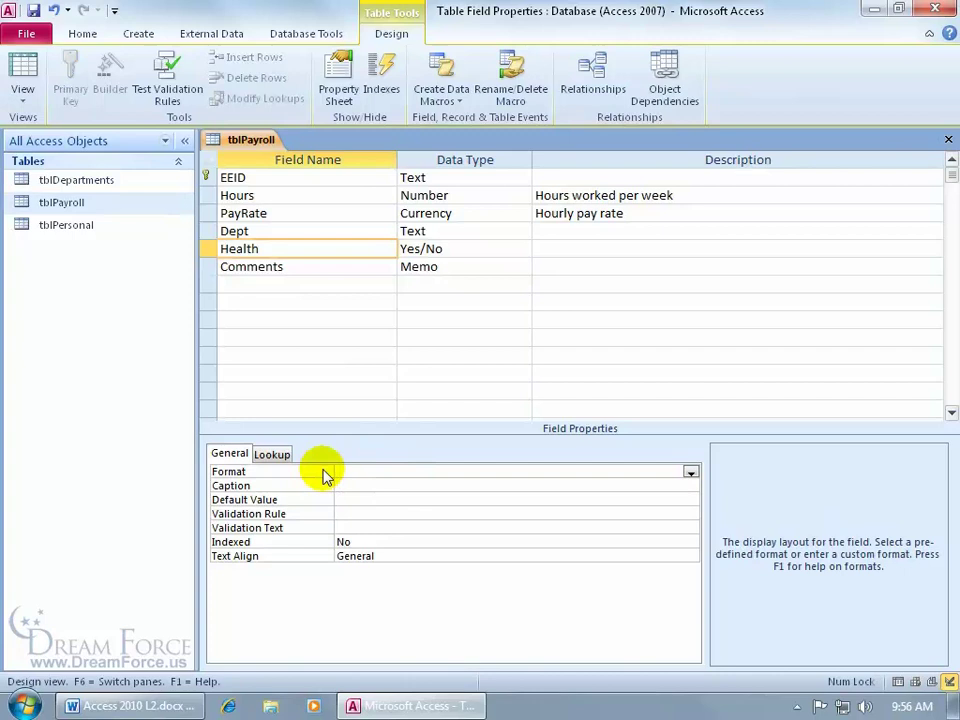
text("Need It"[red])
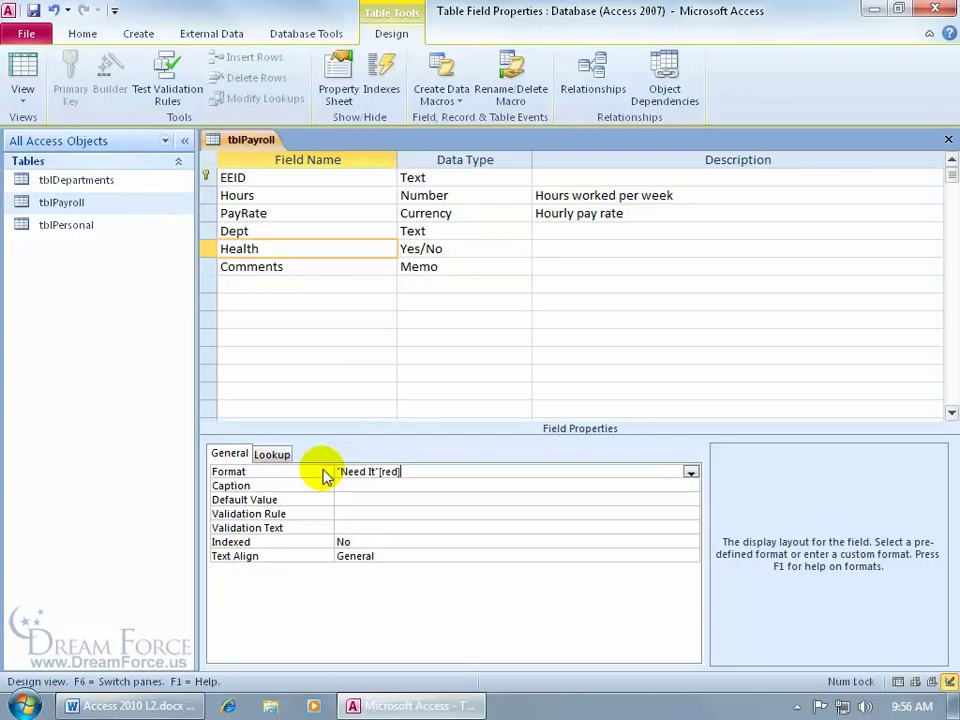
text(;"Got It"[blu)
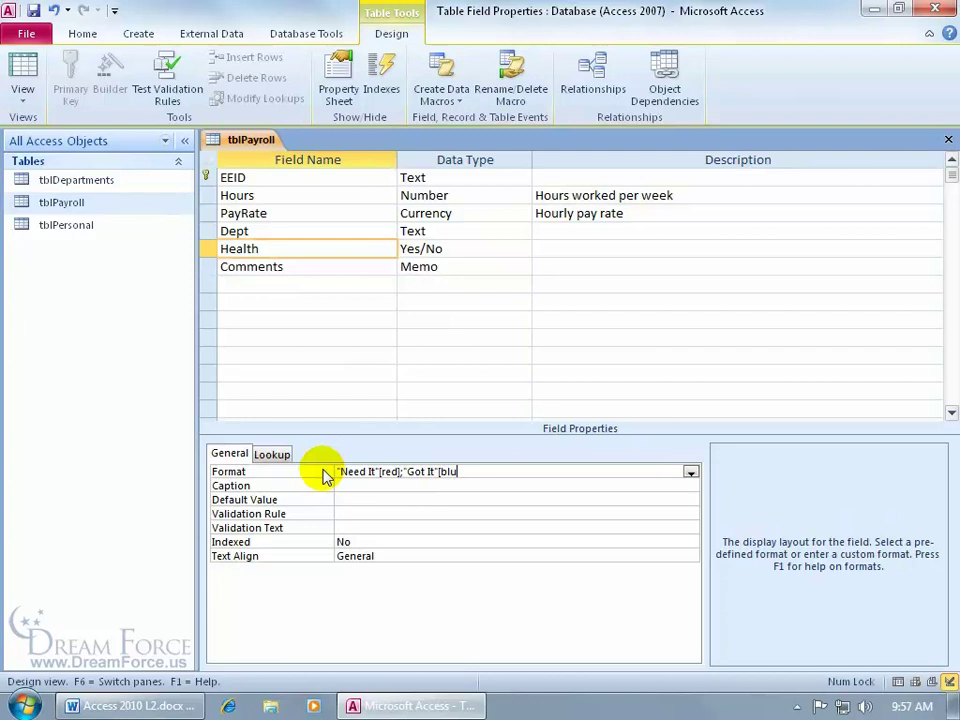
text(e])
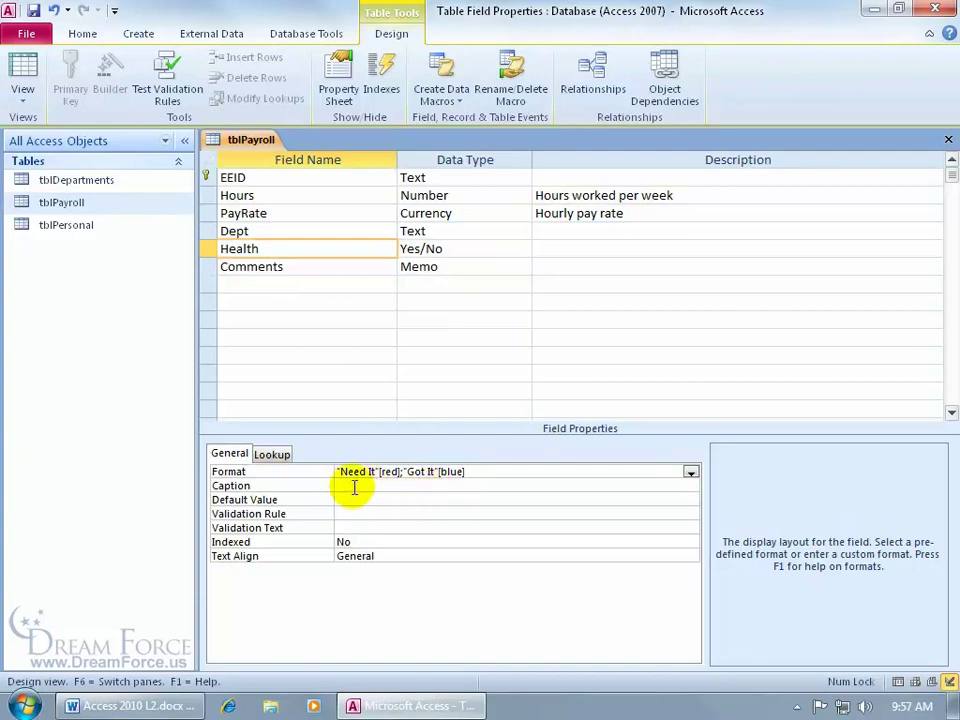
- Set Health's Display Control to Text Box and save, showing red Need It and blue Got It values
click(366, 476)
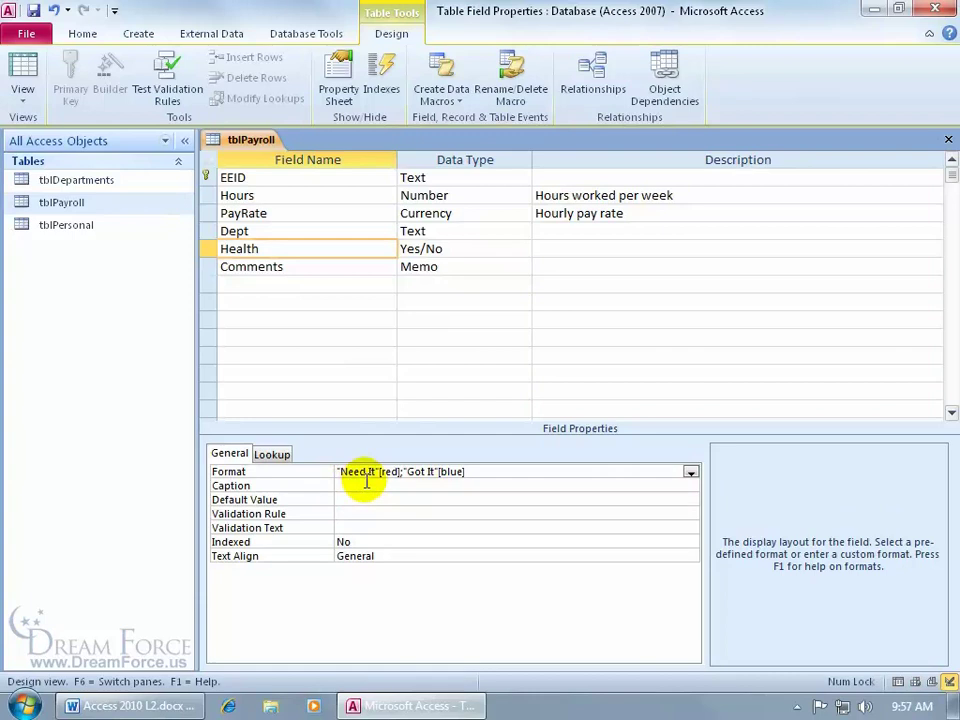
click(277, 454)
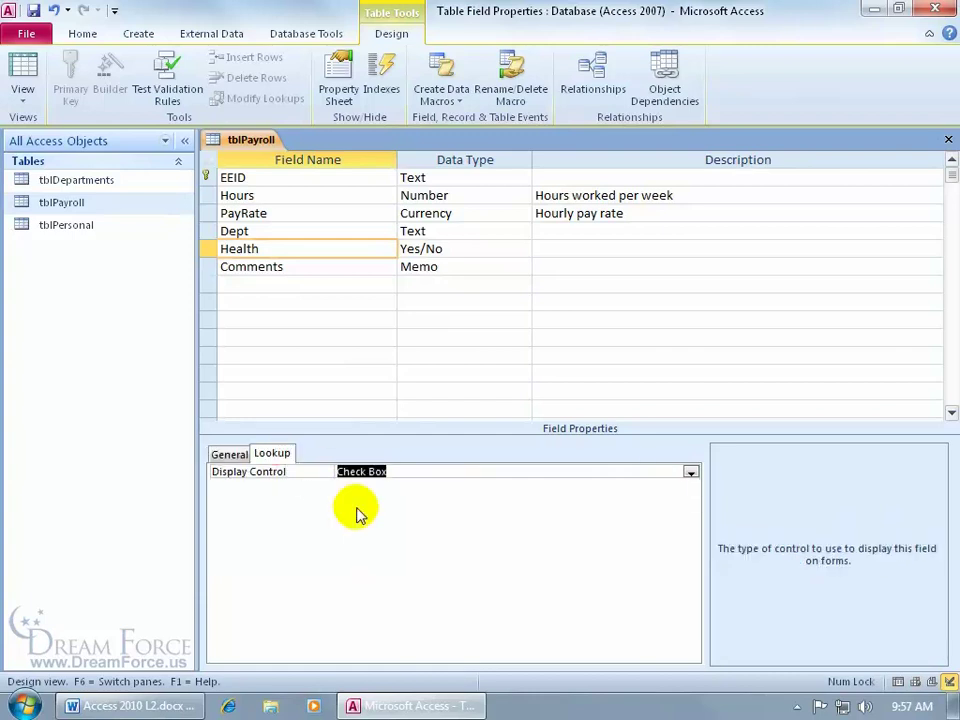
click(690, 473)
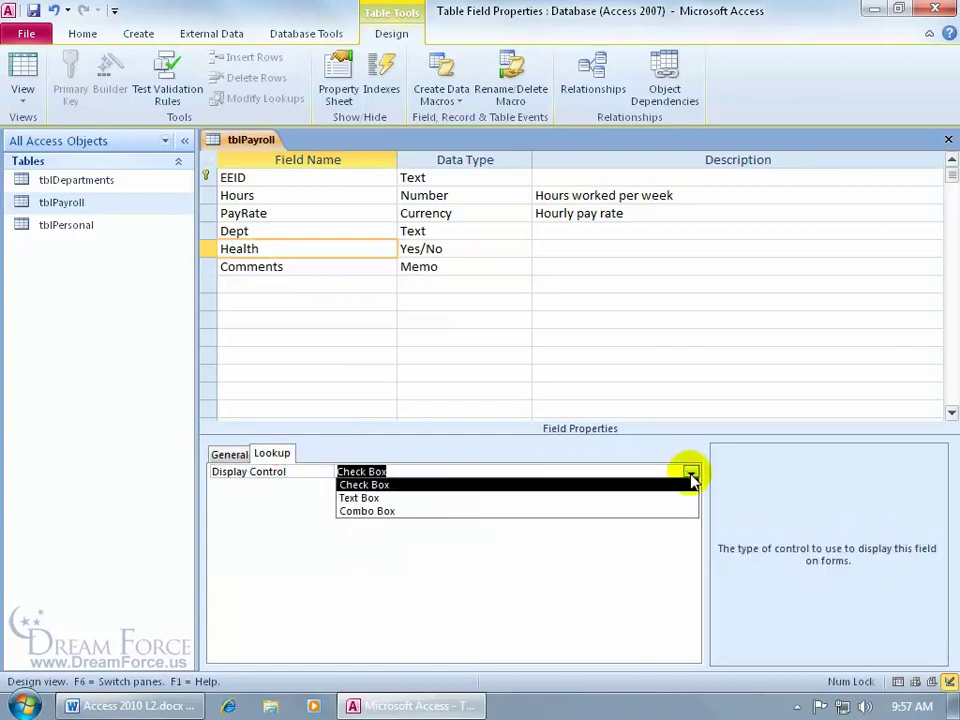
click(650, 498)
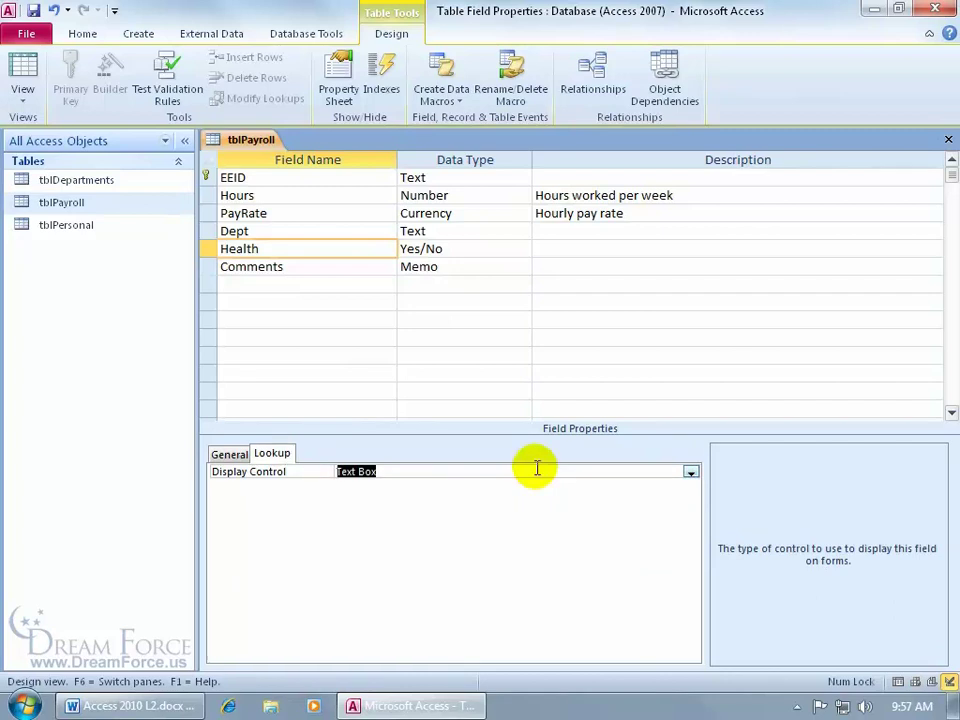
click(235, 453)
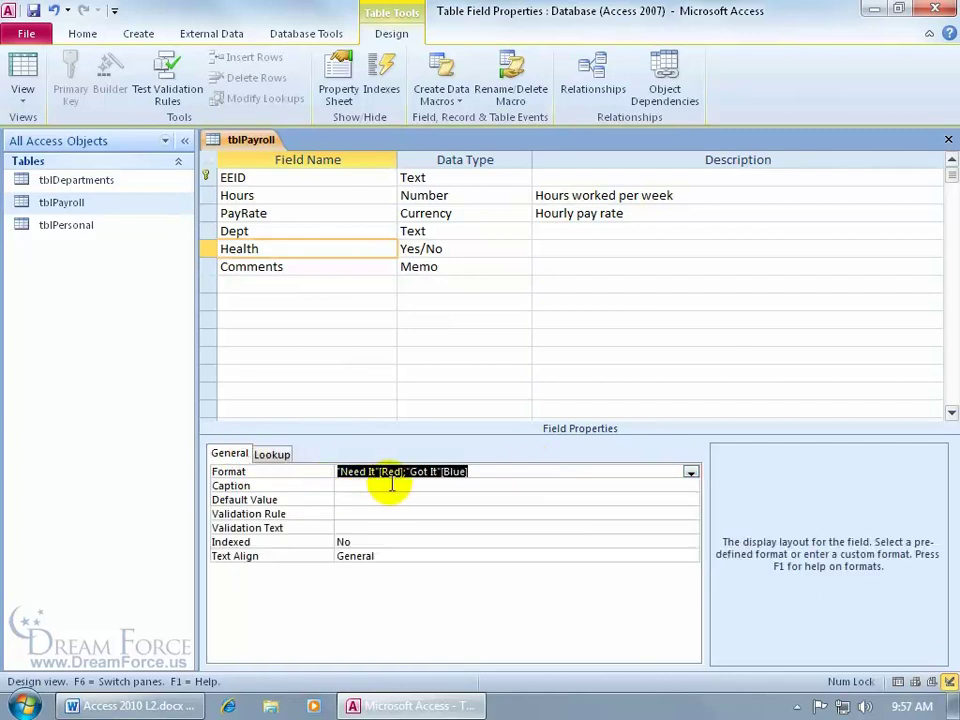
click(24, 68)
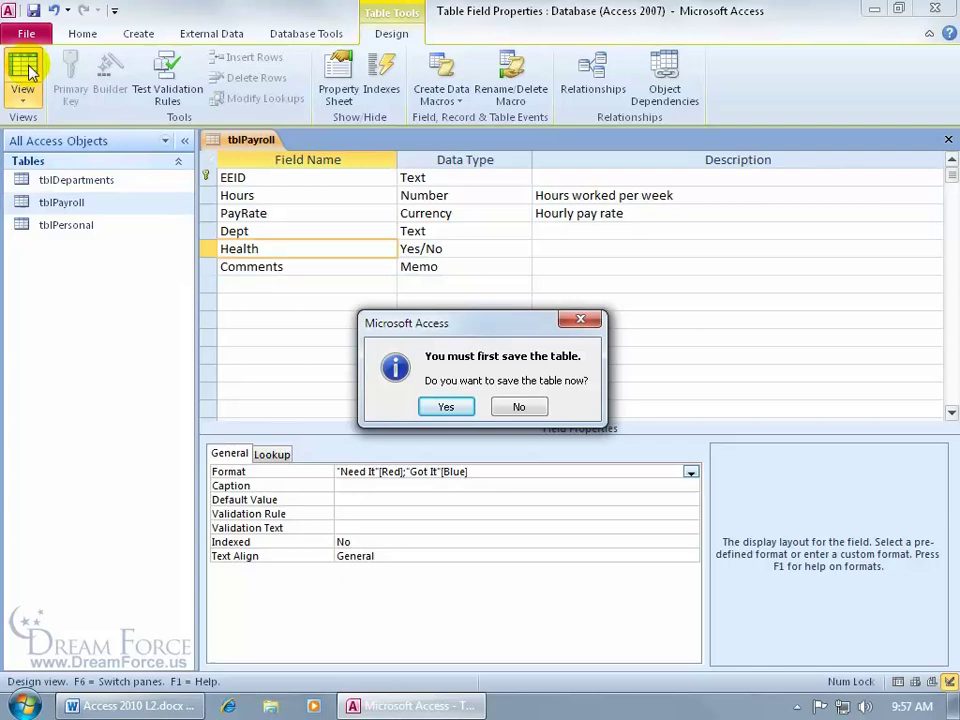
click(446, 406)
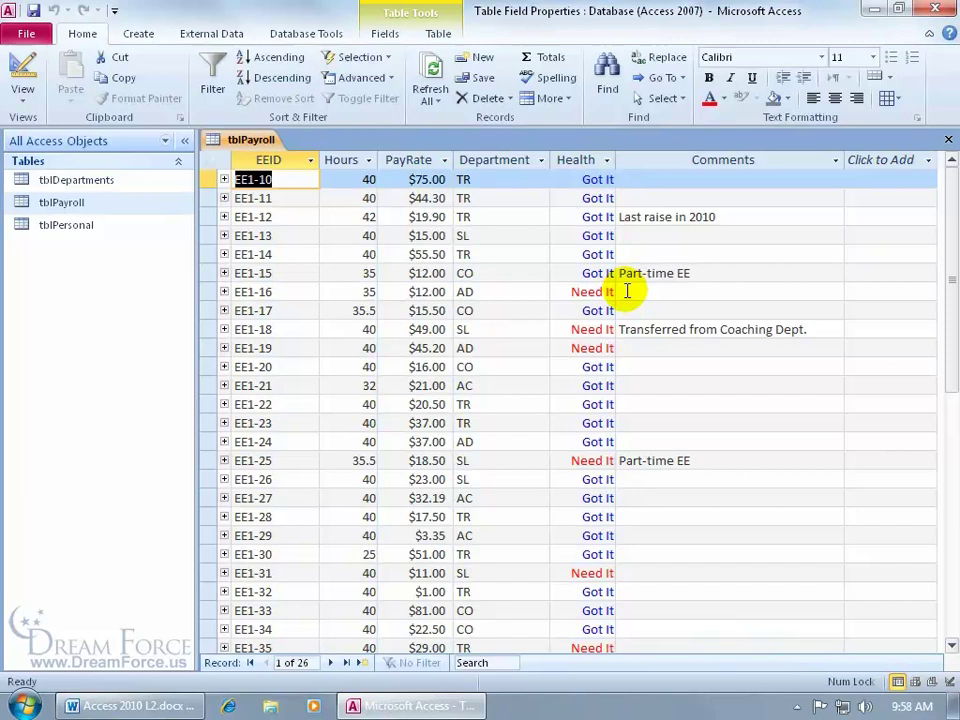
- In design view, set the Health field's Format back to Yes/No
right_click(251, 139)
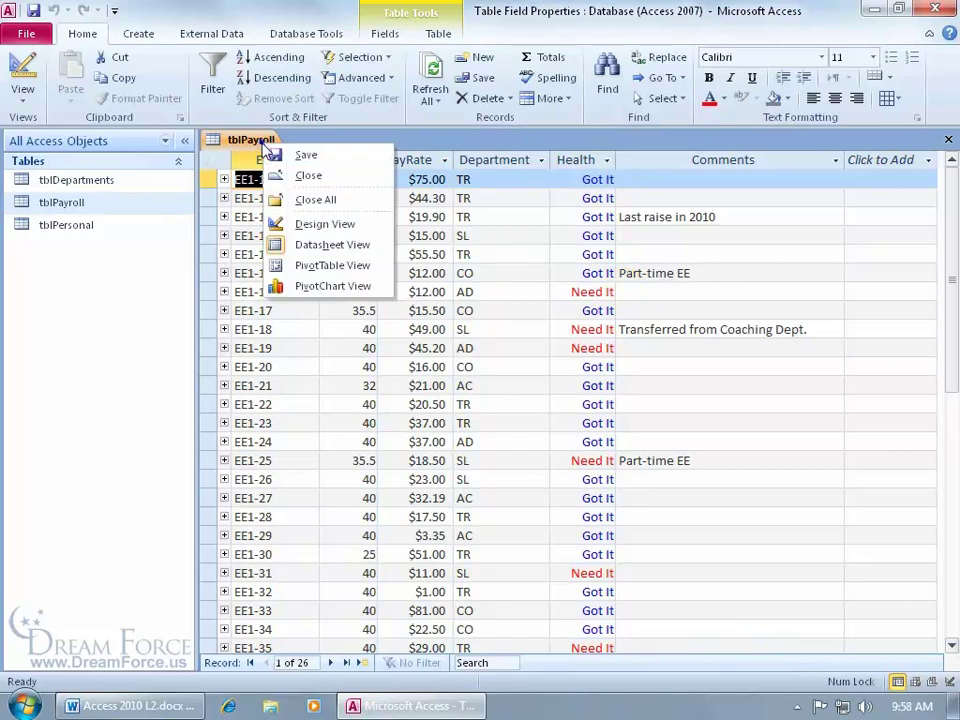
click(303, 223)
click(690, 472)
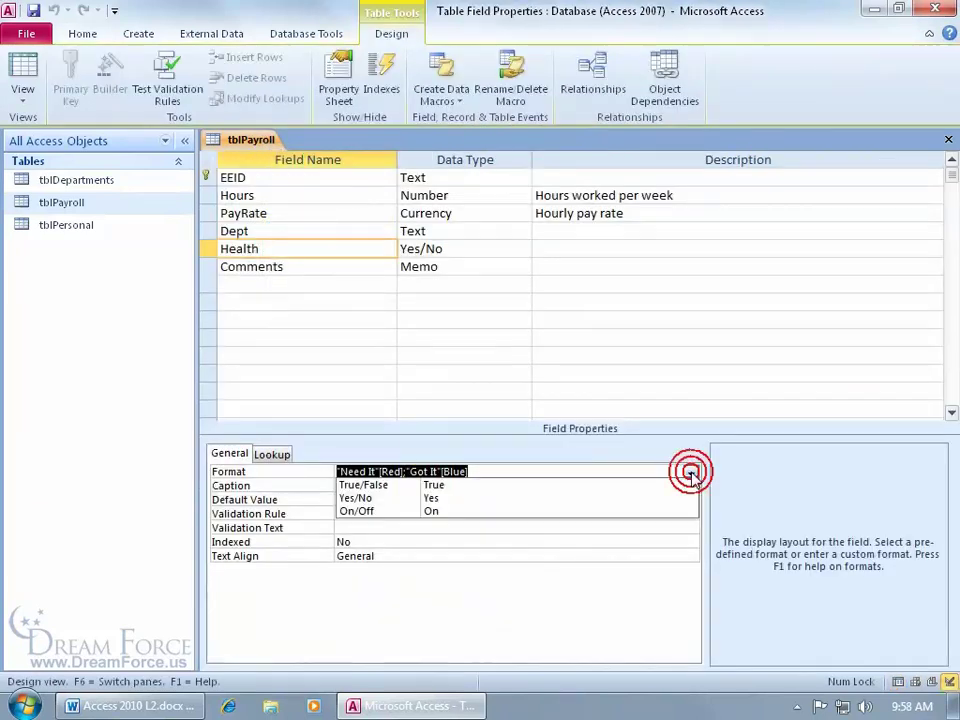
click(578, 498)
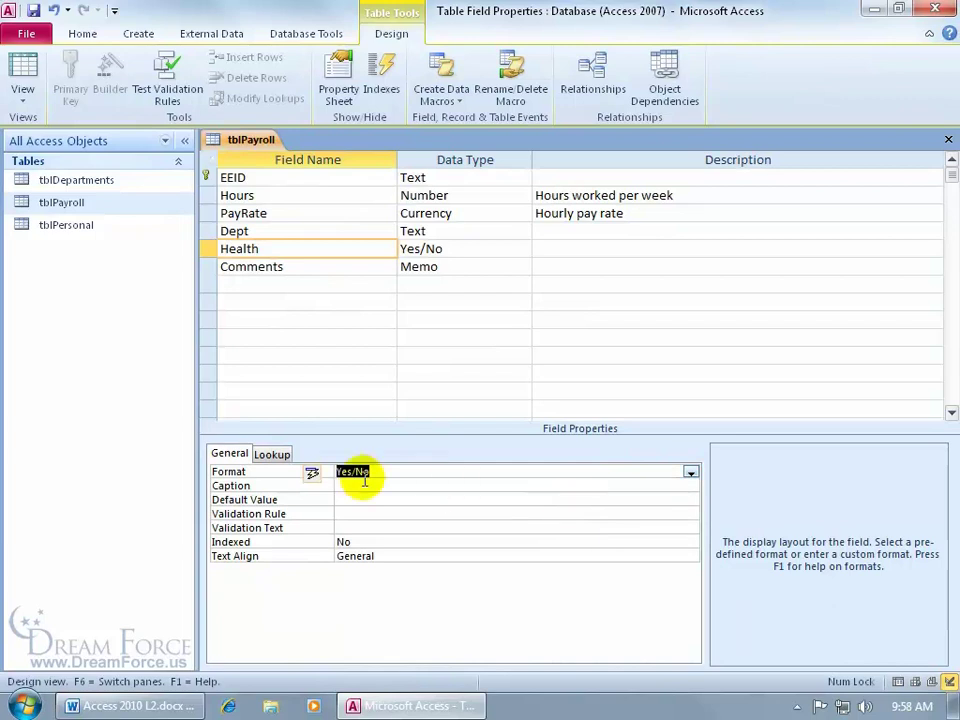
- Set Health's Display Control back to Check Box and save the table
click(271, 453)
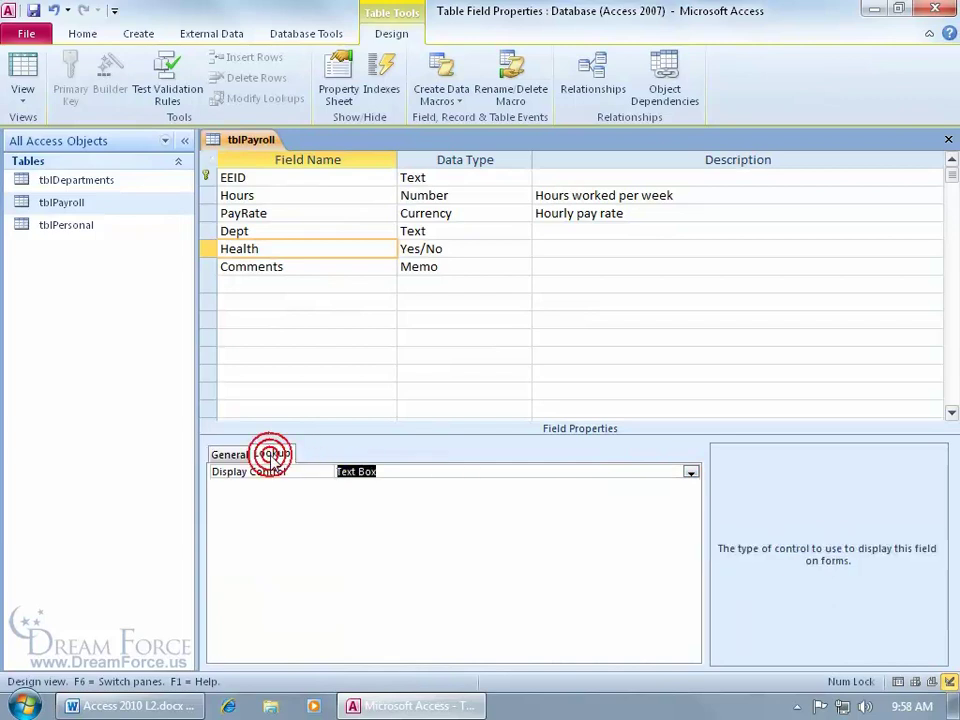
click(691, 472)
click(650, 485)
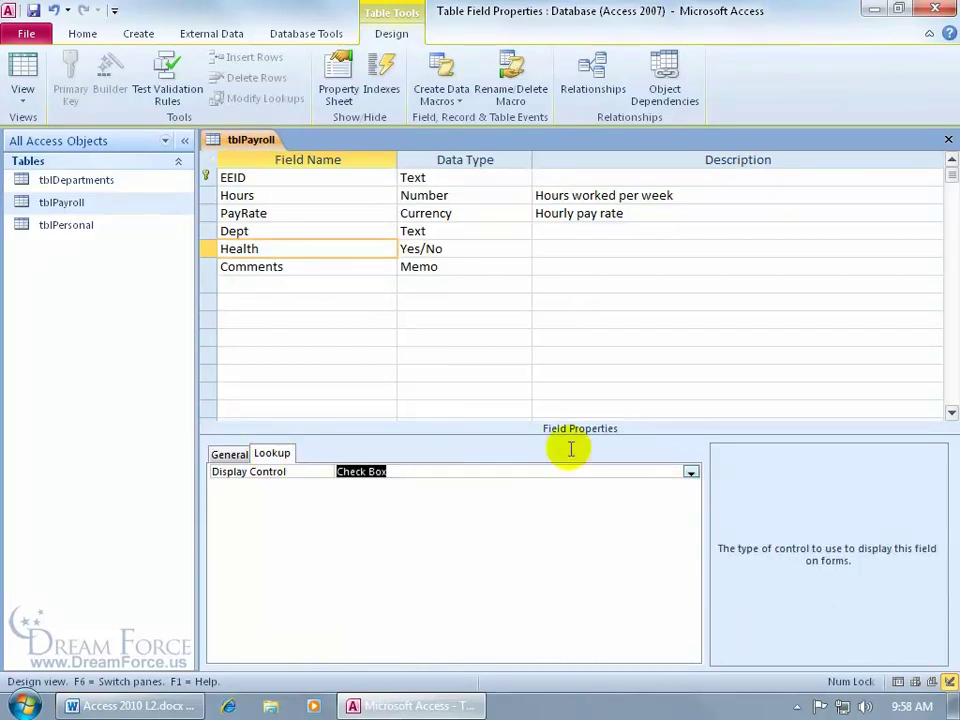
click(22, 70)
click(441, 403)
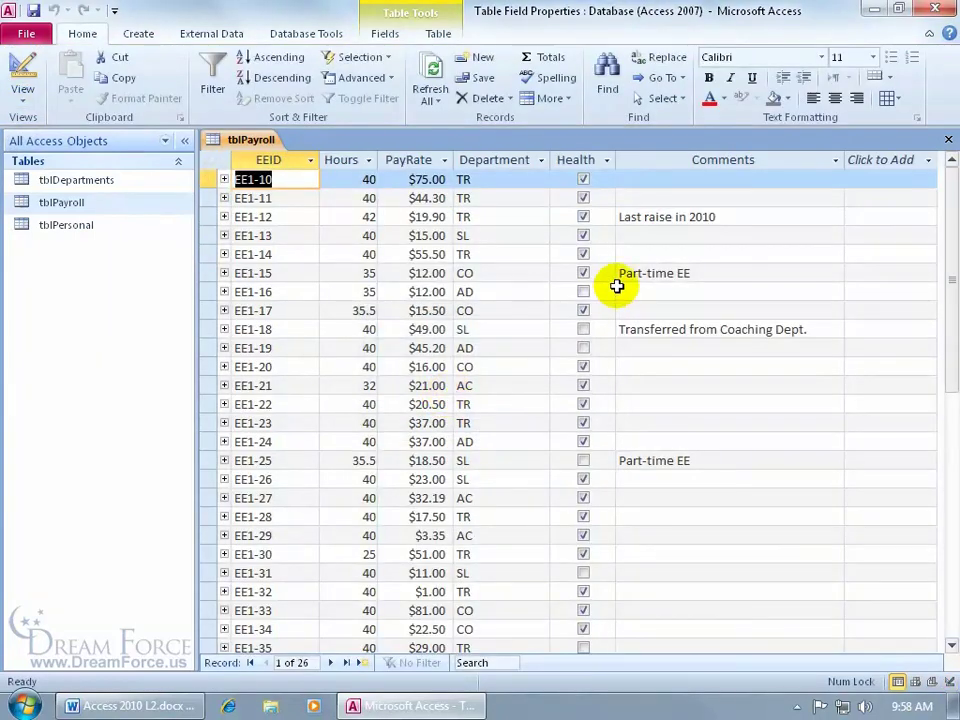